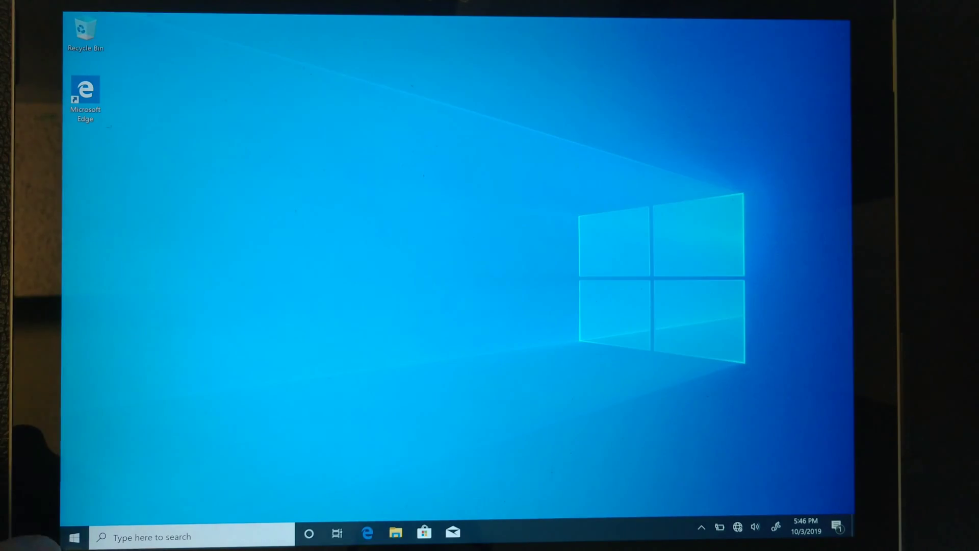
- Search the taskbar for 'comma' and launch Command Prompt from the Best match result
left_click(77, 536)
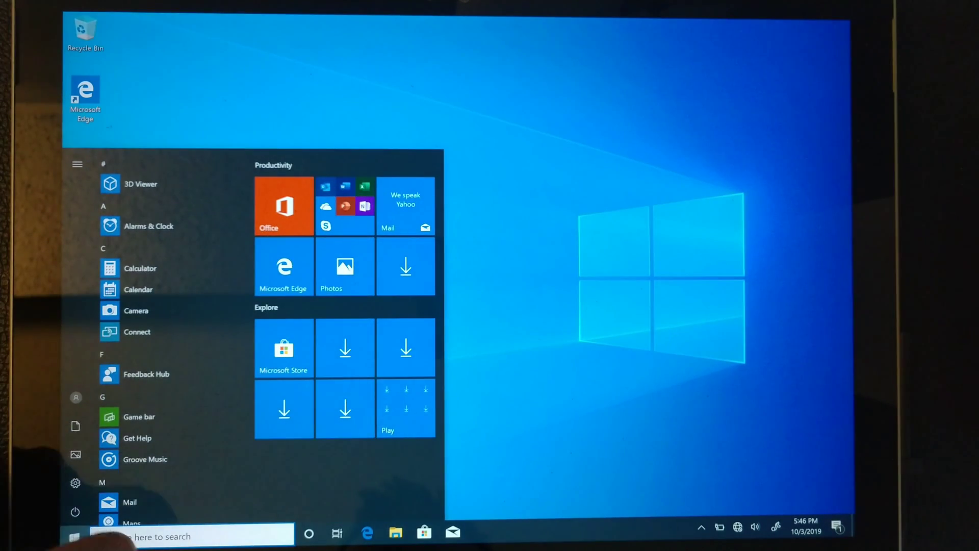
left_click(77, 536)
left_click(154, 536)
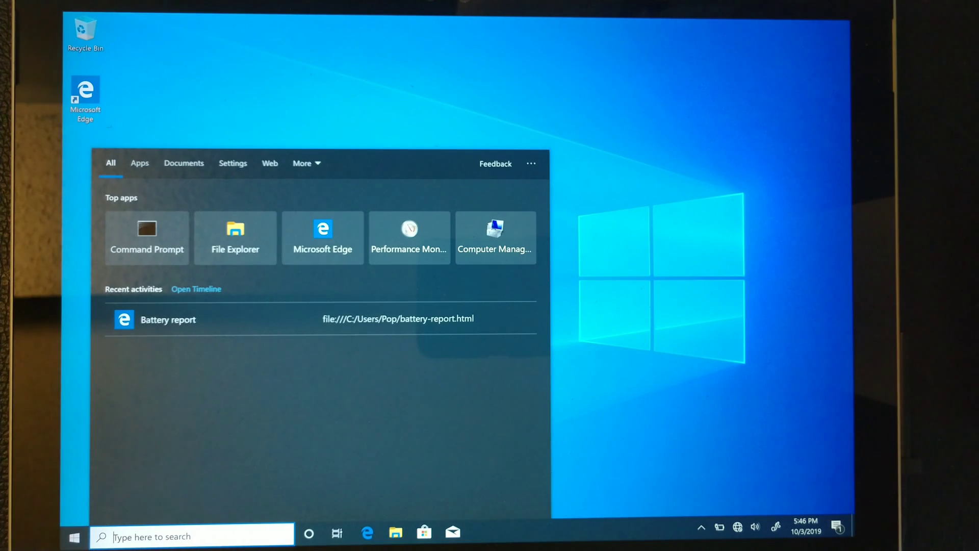
type("comma")
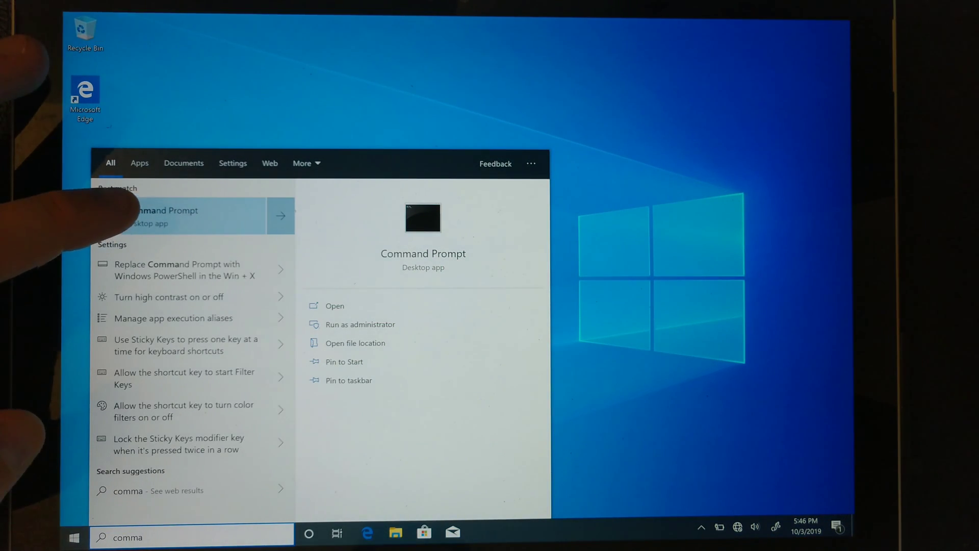
left_click(168, 216)
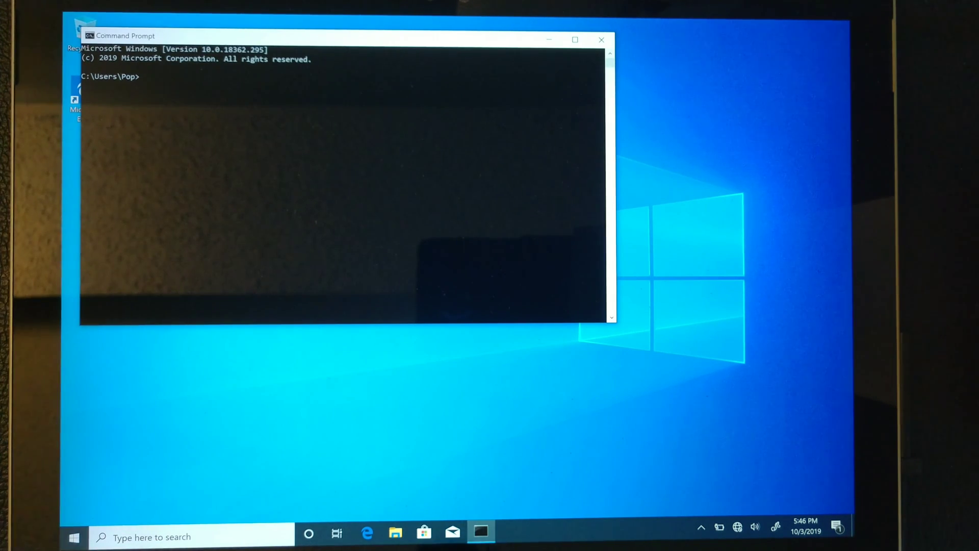
type("powercfg /batteryreport")
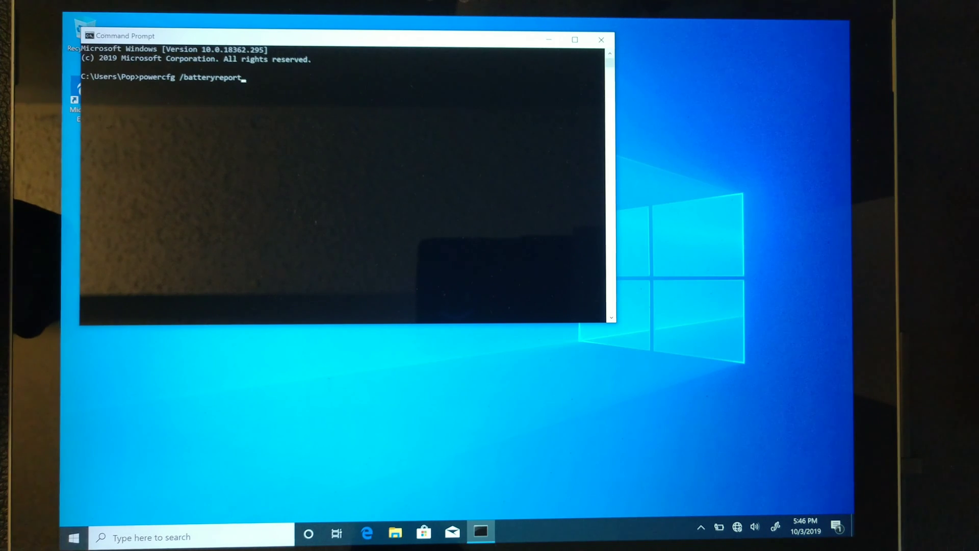
- Run powercfg /batteryreport to save battery-report.html in the user folder
key("Return")
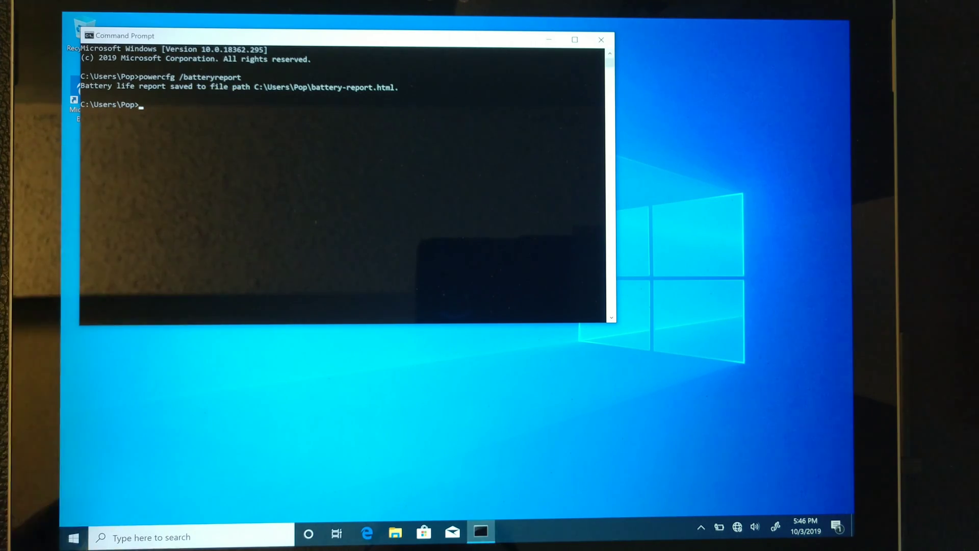
- Browse File Explorer to This PC > Local Disk (C:) > Users
left_click(395, 533)
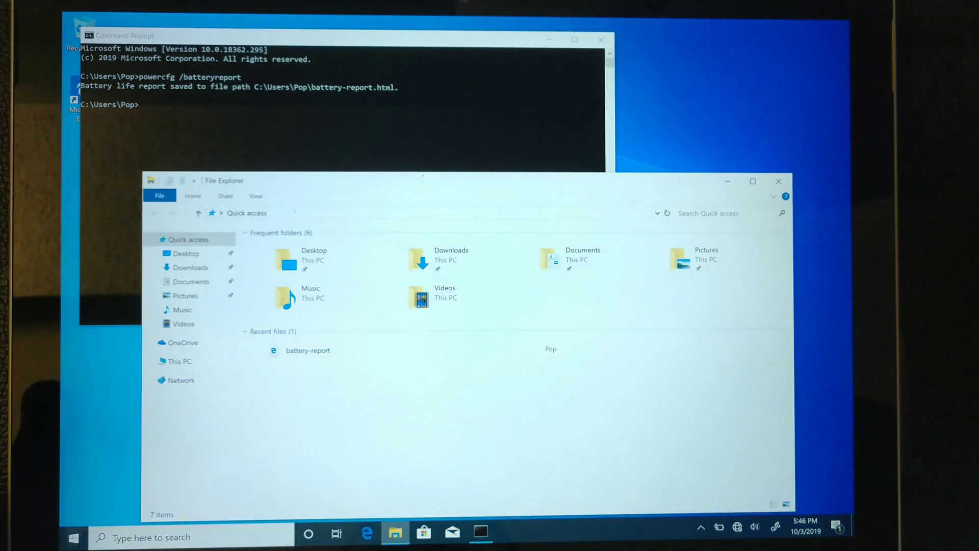
left_click(180, 361)
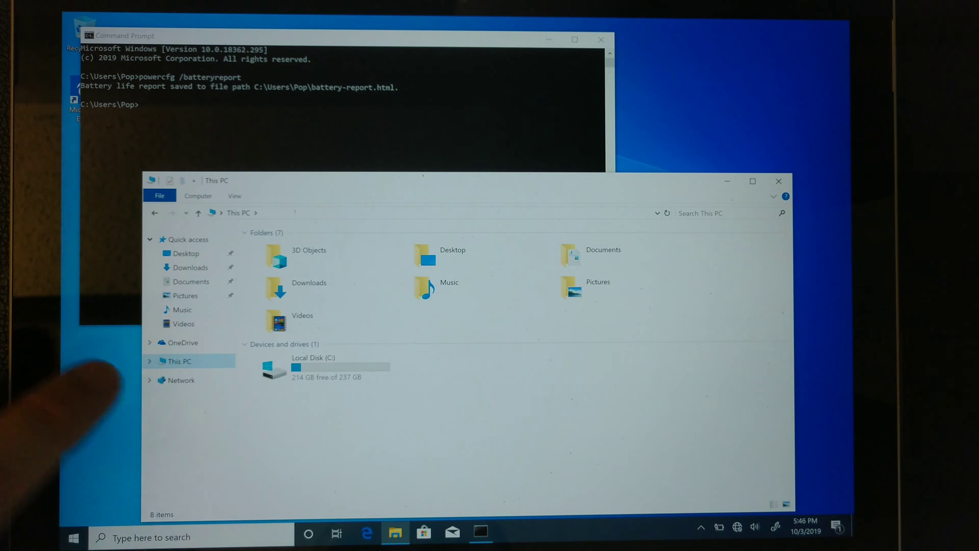
left_click(322, 367)
double_click(321, 367)
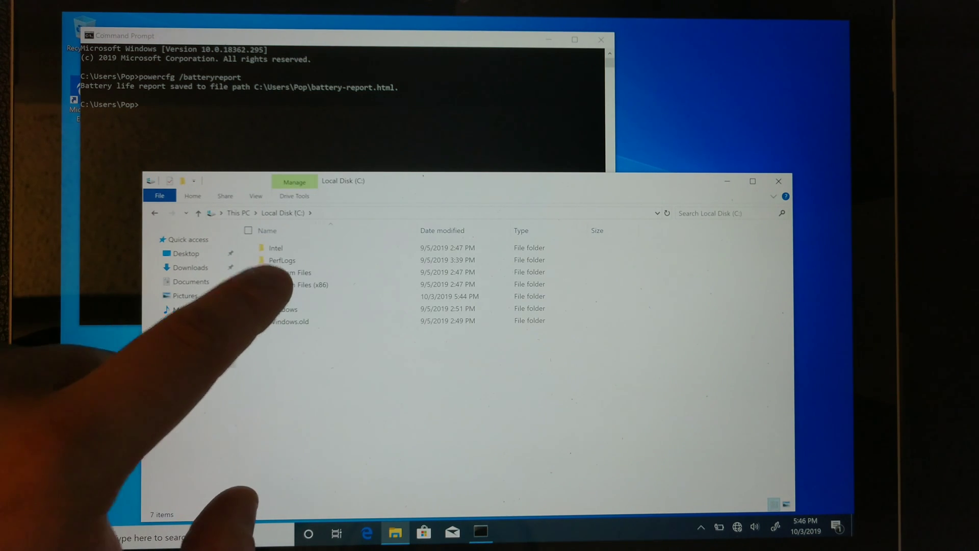
left_click(284, 296)
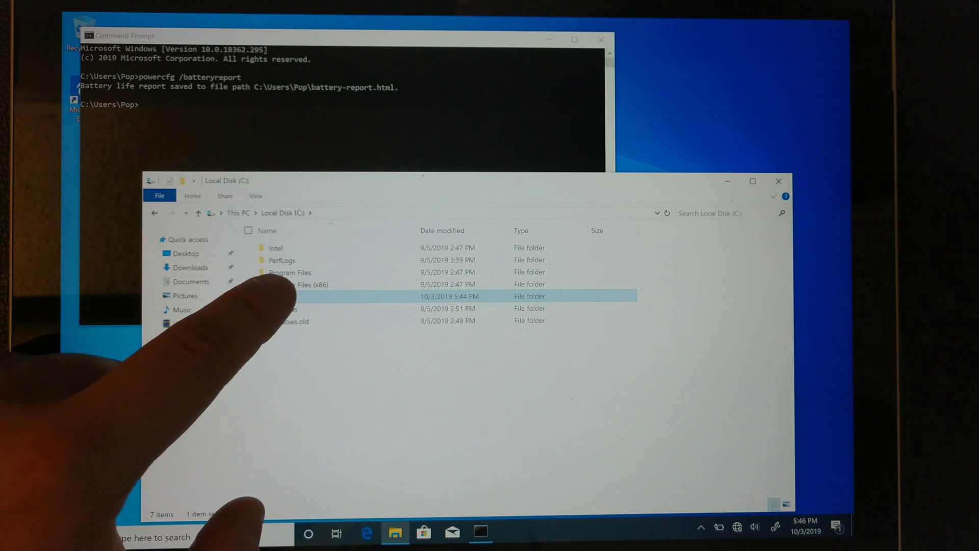
double_click(283, 297)
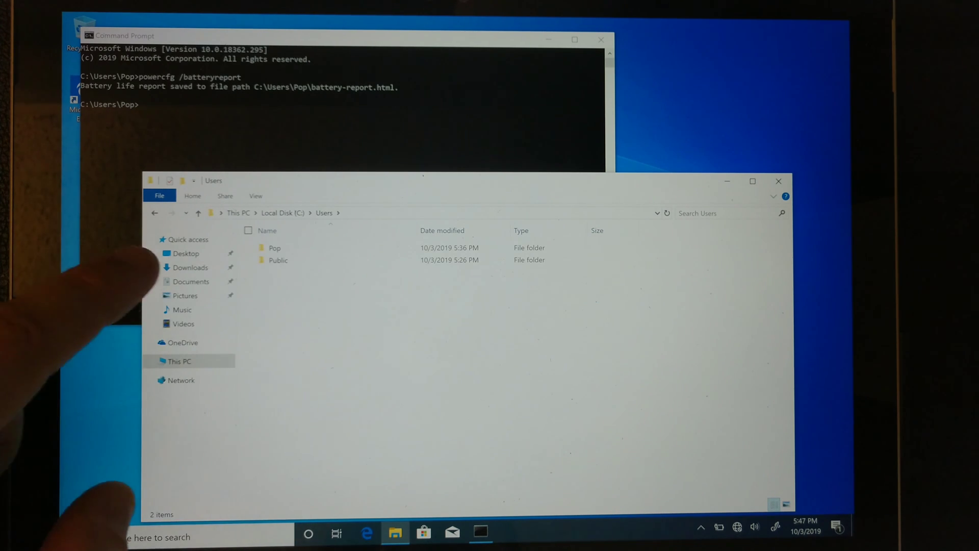
- Enter the user's personal folder and open battery-report.html in the browser
double_click(283, 247)
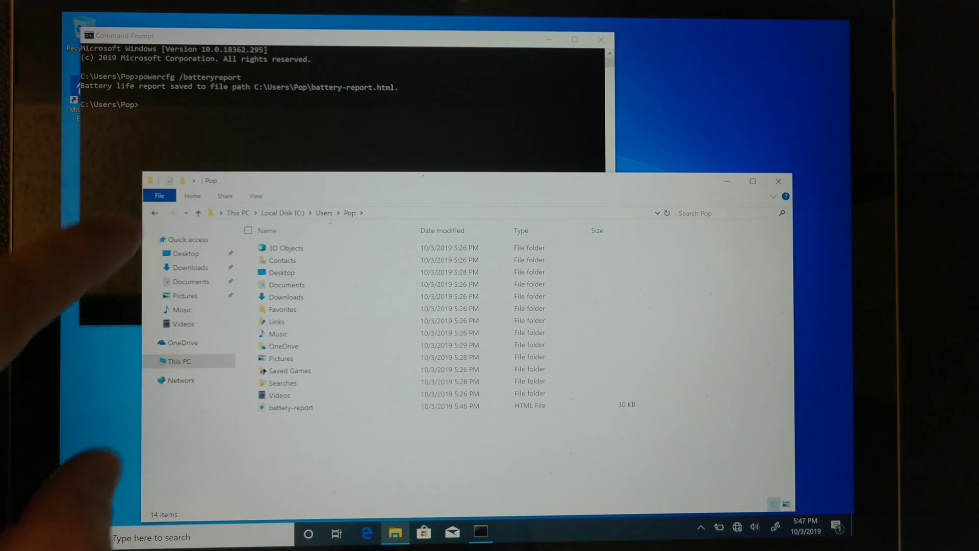
double_click(291, 405)
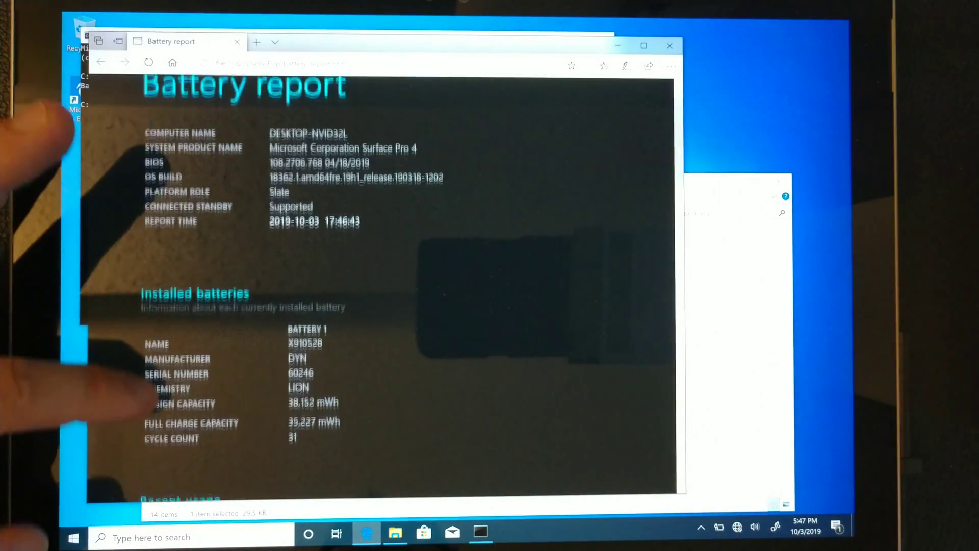
scroll(383, 306, "down", 2)
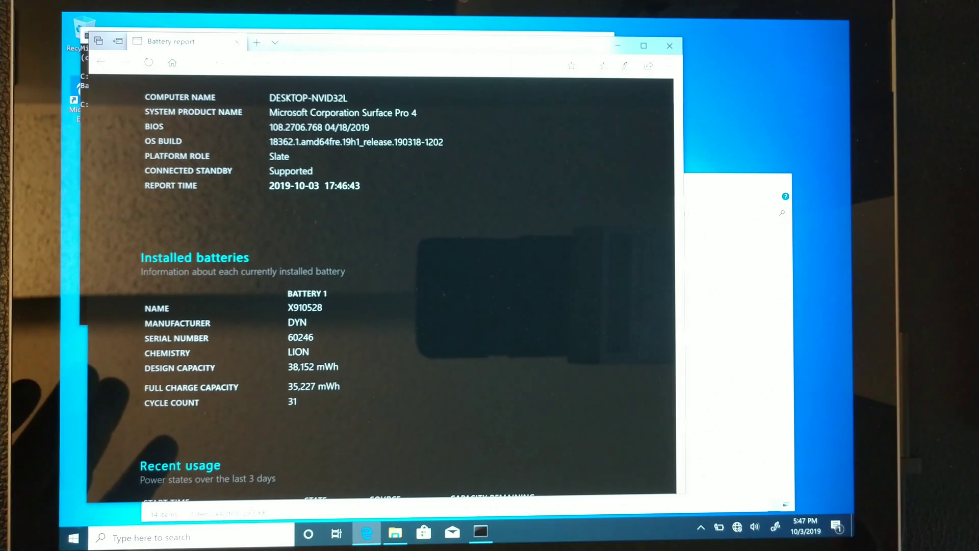
scroll(305, 306, "down", 5)
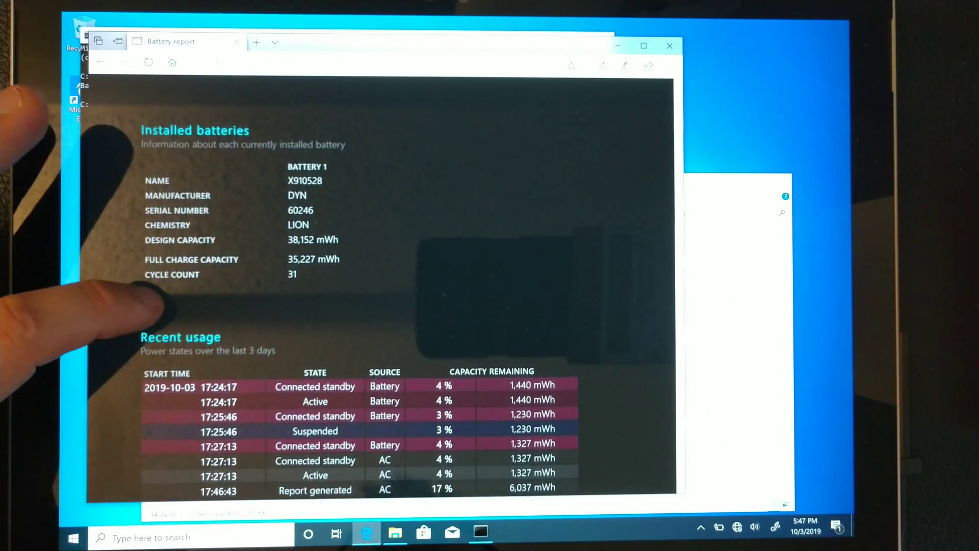